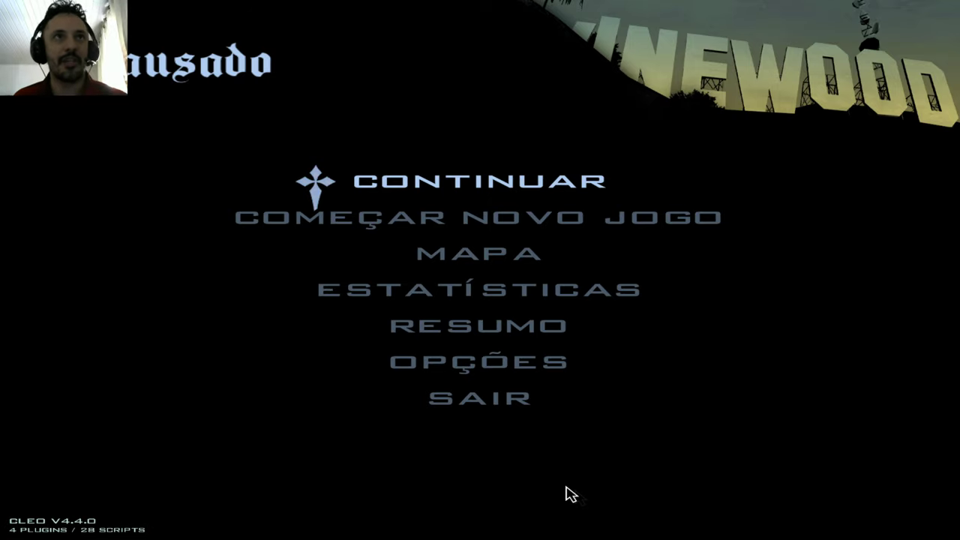
Resume the game, open the ENB shader editor and expand the ENBEFFECTPREPASS.FX parameters
key(Escape)
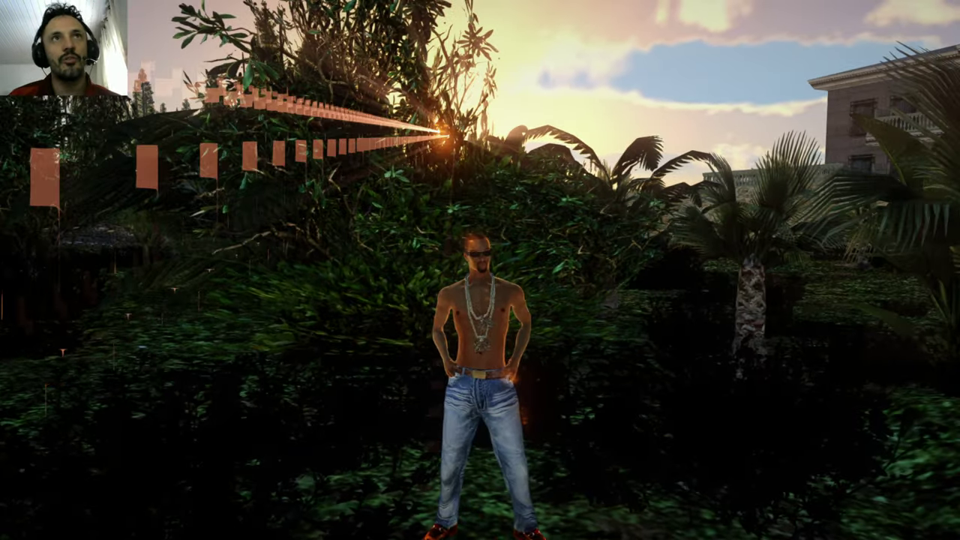
key(w)
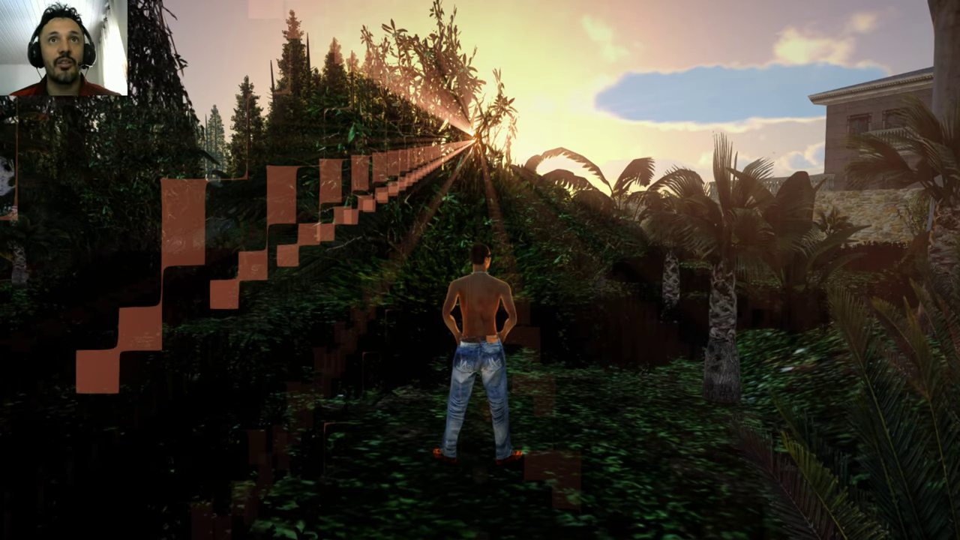
key(Escape)
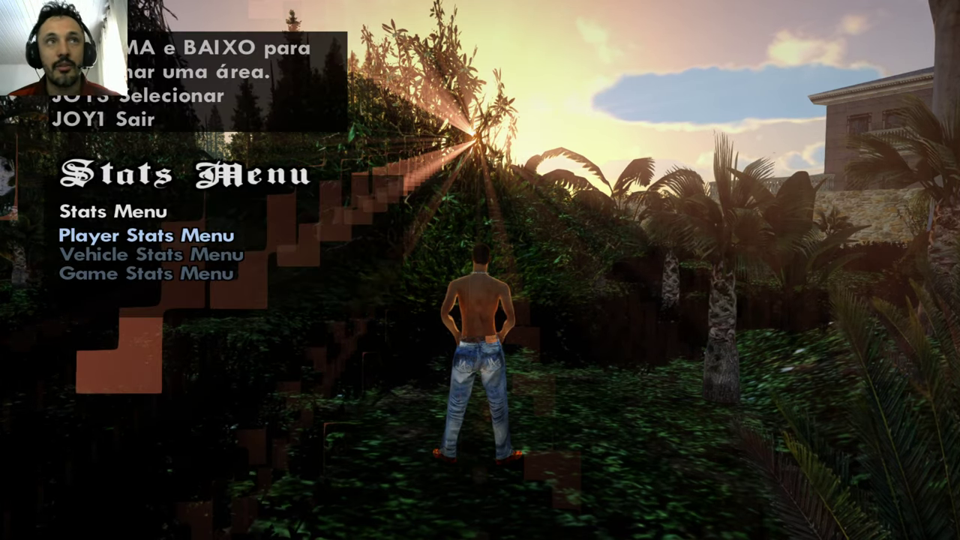
key(shift+Return)
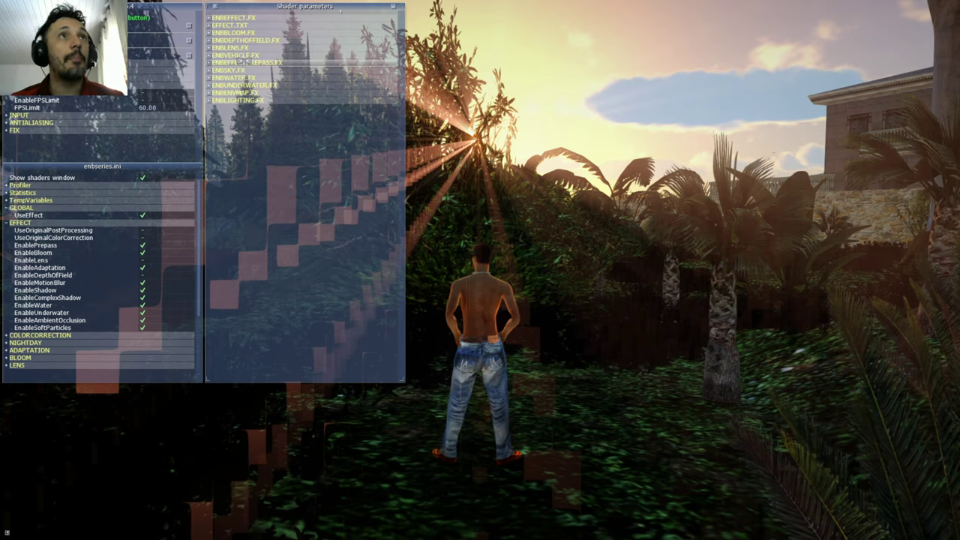
click(244, 62)
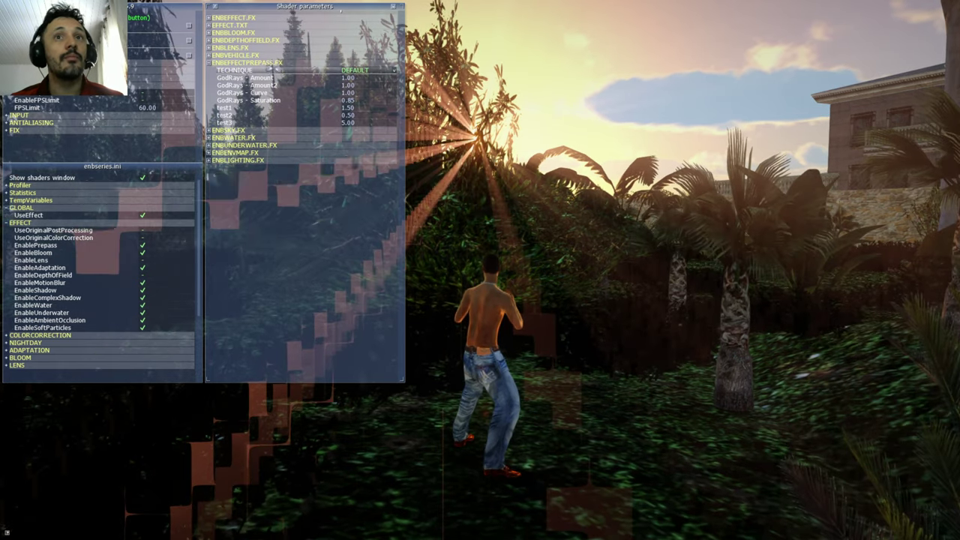
key(Escape)
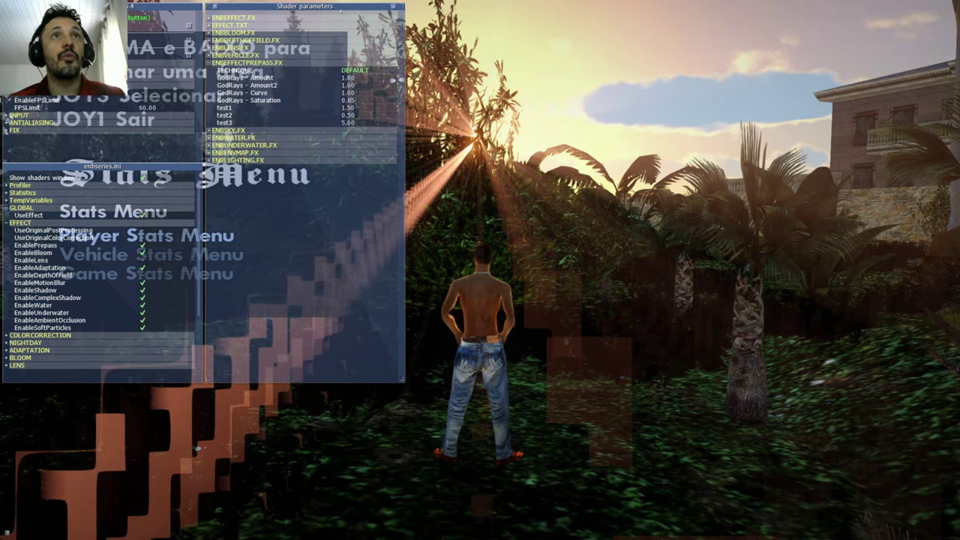
Set both GodRays Amount and GodRays Amount2 to 0.50
click(391, 76)
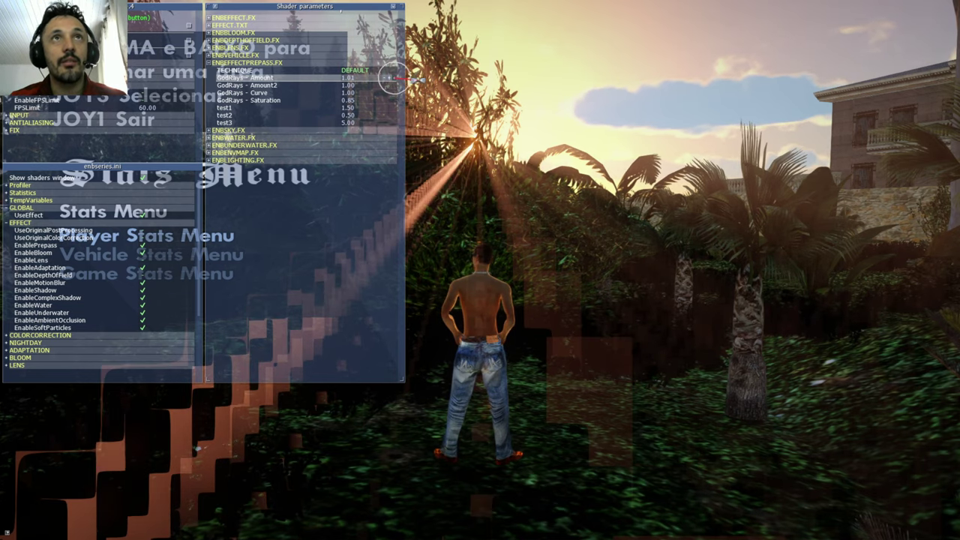
drag(391, 78, 359, 198)
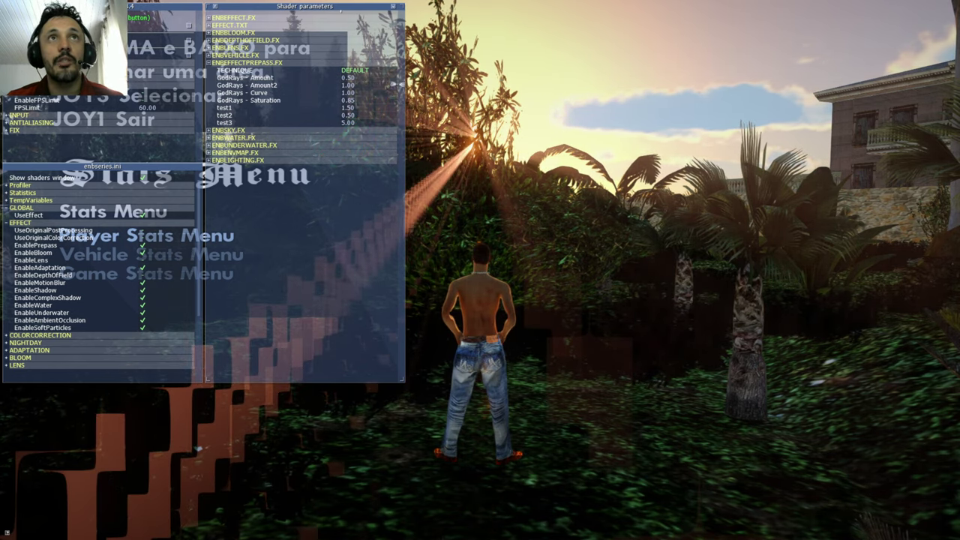
drag(390, 85, 405, 189)
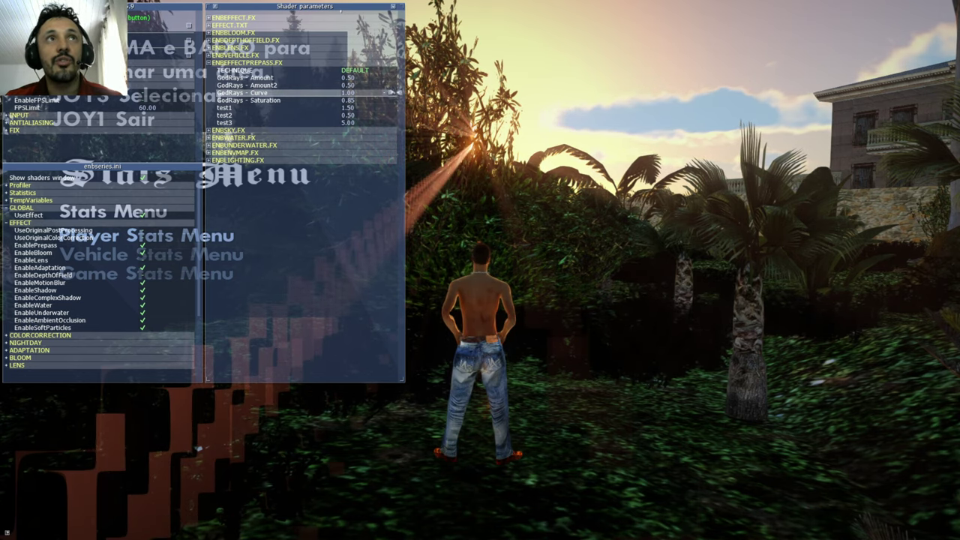
Try higher and lower GodRays Curve values and restore the parameter to 1.00
drag(390, 92, 473, 59)
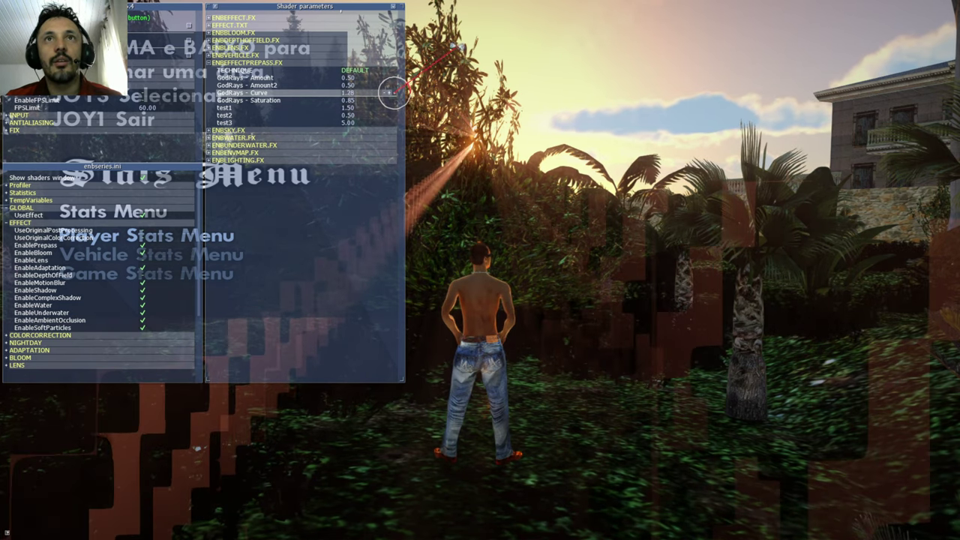
drag(391, 91, 392, 94)
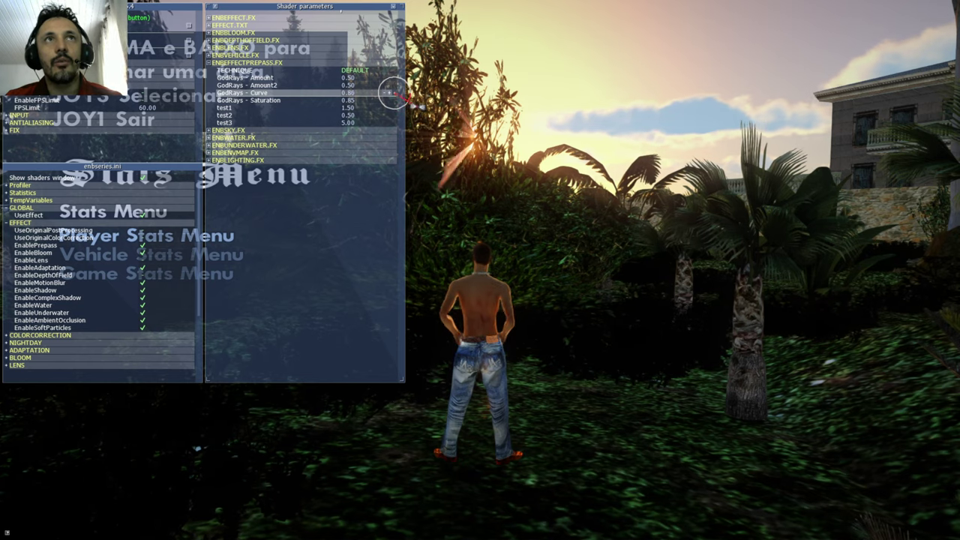
drag(393, 93, 393, 93)
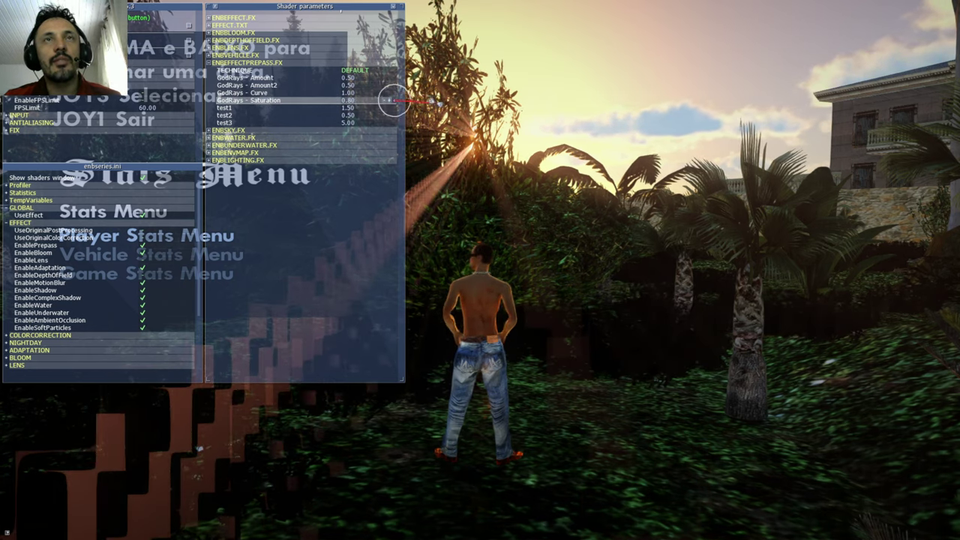
Test extreme GodRays Saturation values and settle the parameter at 0.90
drag(393, 100, 393, 102)
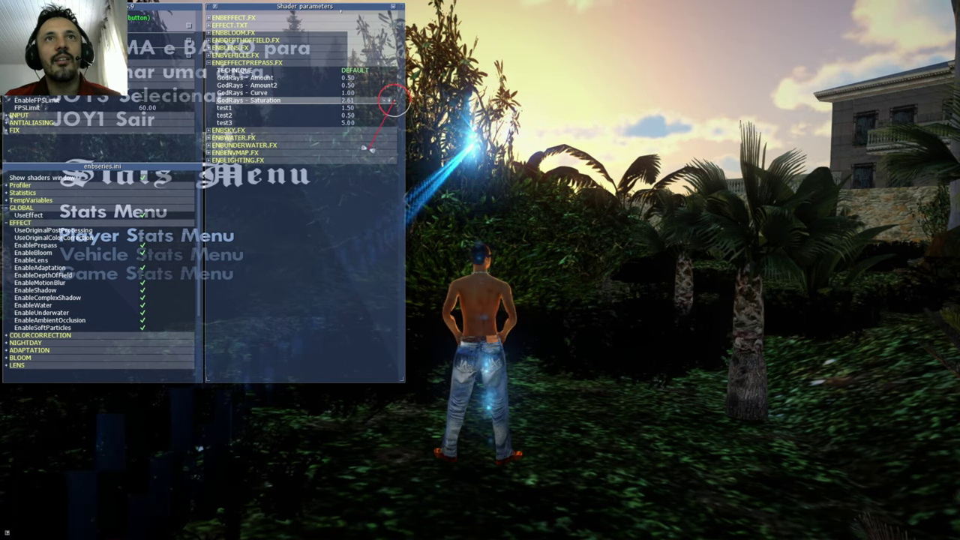
click(391, 100)
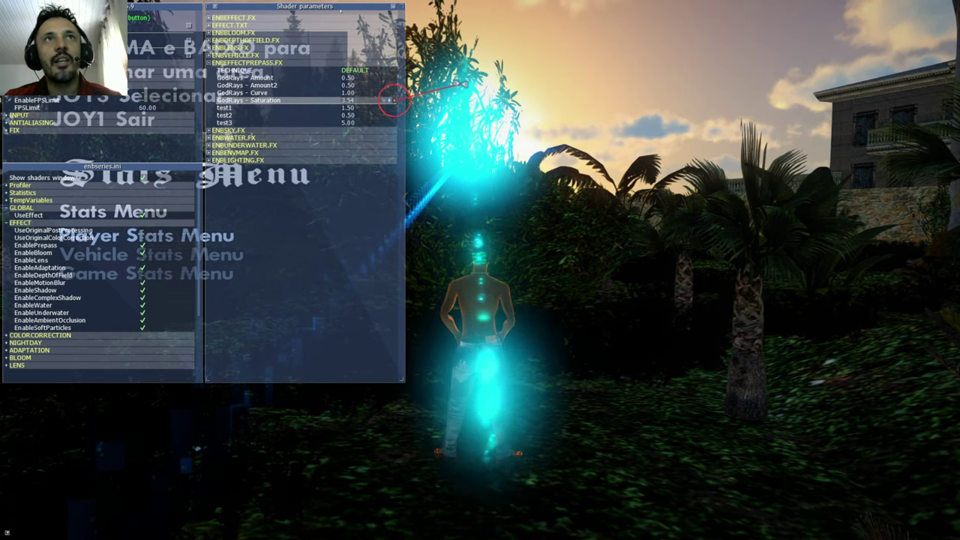
drag(390, 100, 532, 112)
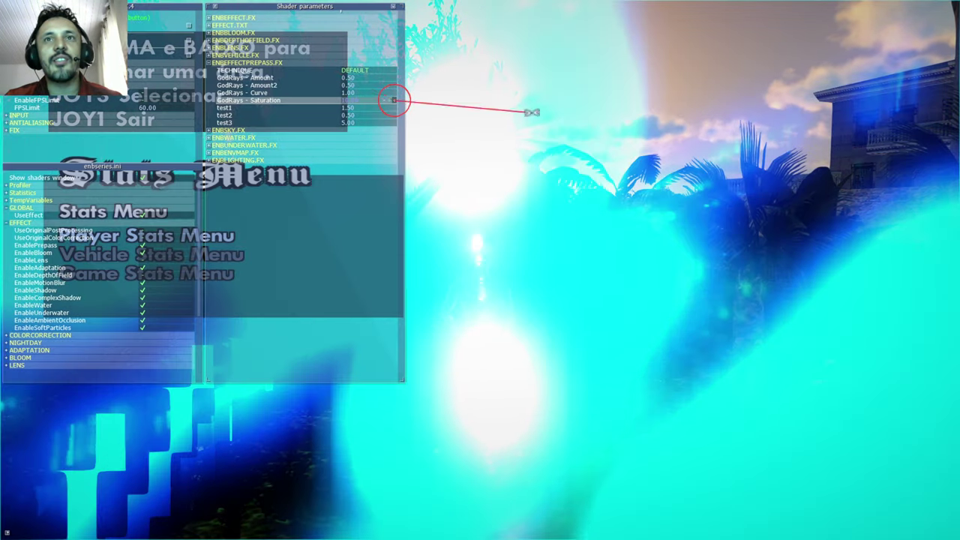
drag(551, 1, 432, 12)
drag(472, 60, 473, 143)
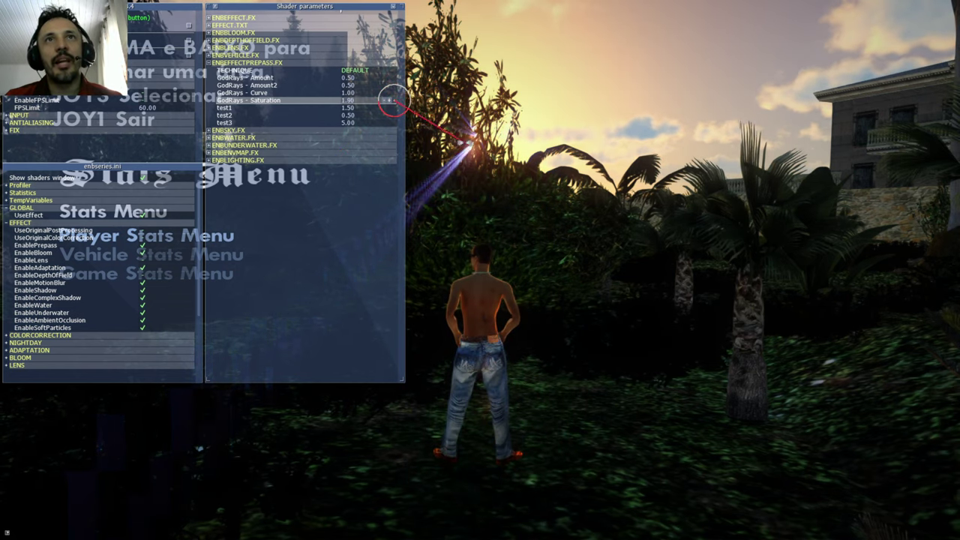
drag(367, 178, 290, 121)
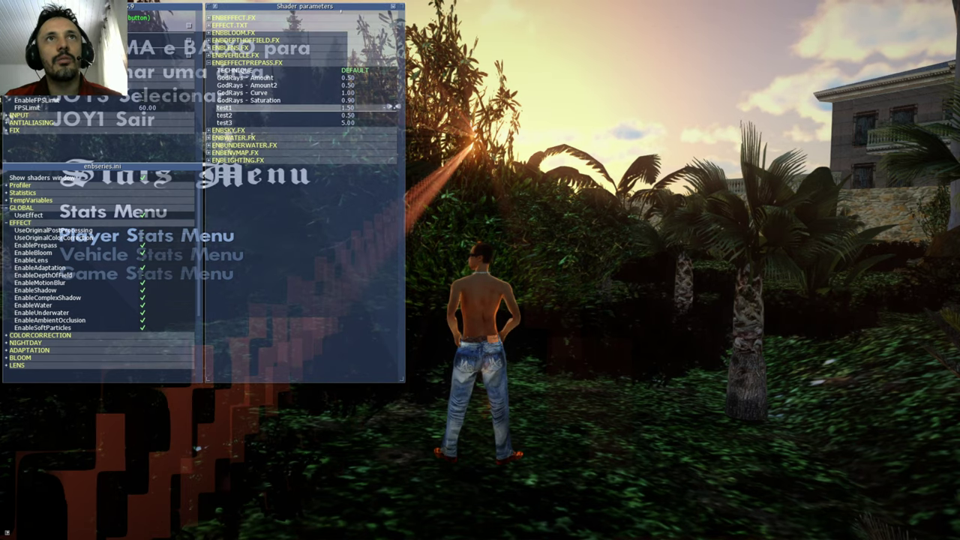
Try high and low values for test1, set it to 0.20, and set test2 to 0.30
drag(417, 113, 384, 206)
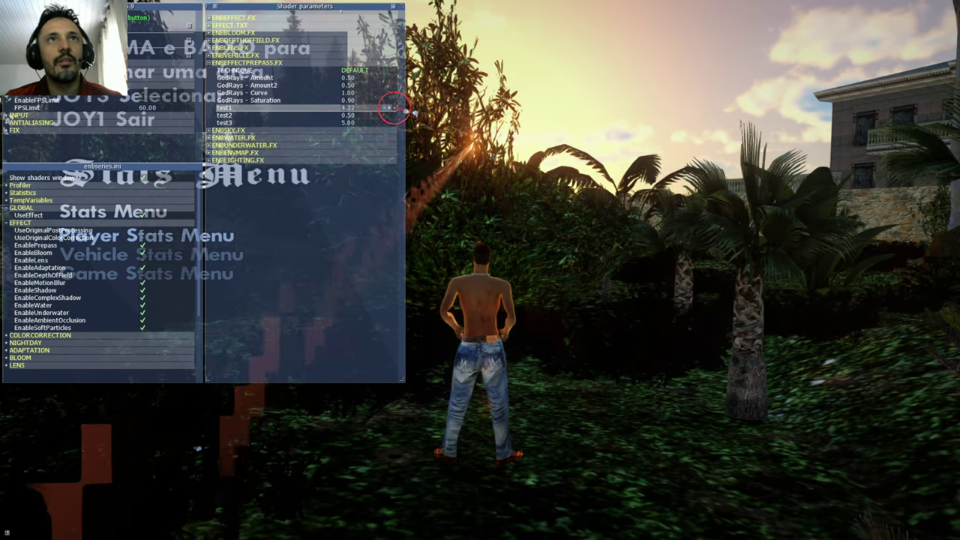
drag(354, 10, 424, 41)
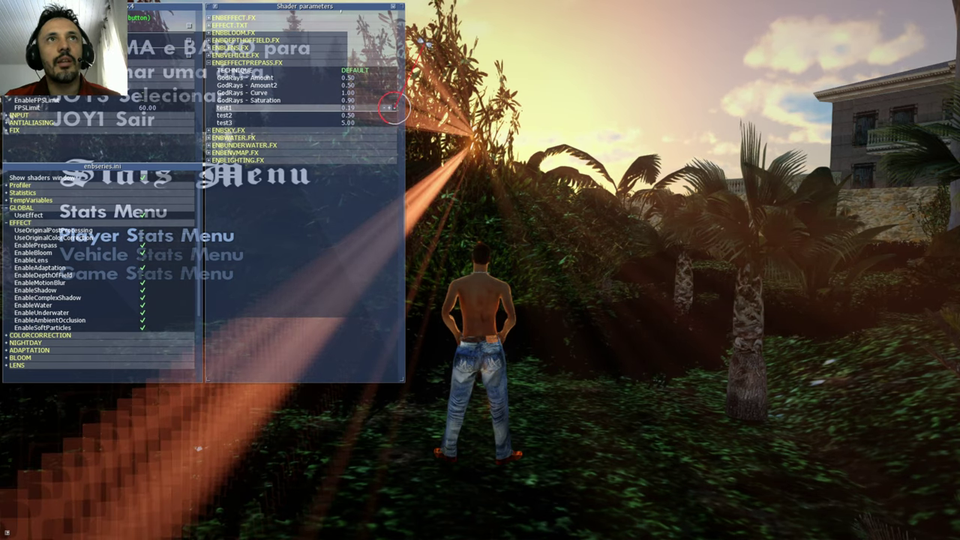
click(391, 115)
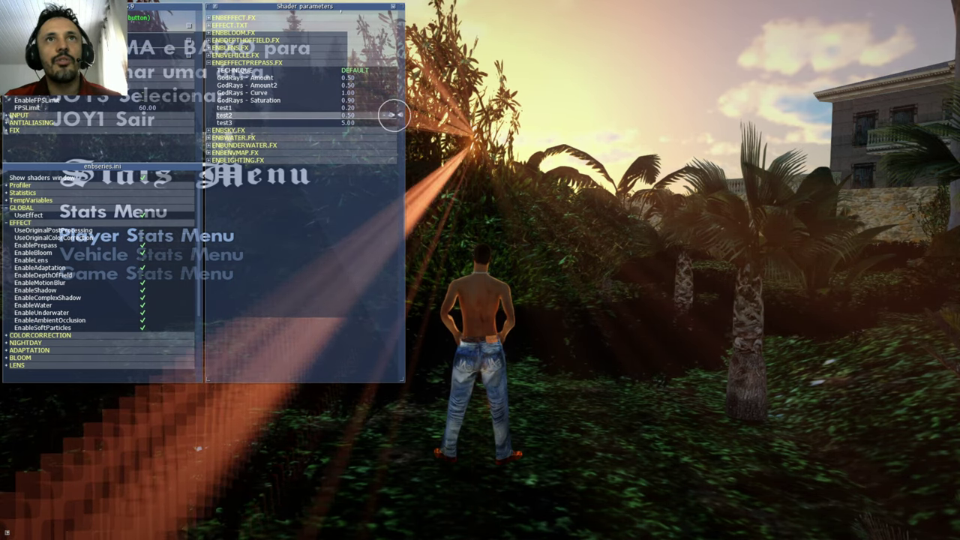
mouse_move(391, 115)
mouse_down()
mouse_move(444, 95)
mouse_move(390, 186)
mouse_move(380, 187)
mouse_move(423, 70)
mouse_move(411, 62)
mouse_move(411, 140)
mouse_move(429, 125)
mouse_move(405, 138)
mouse_move(394, 123)
mouse_move(492, 157)
mouse_up()
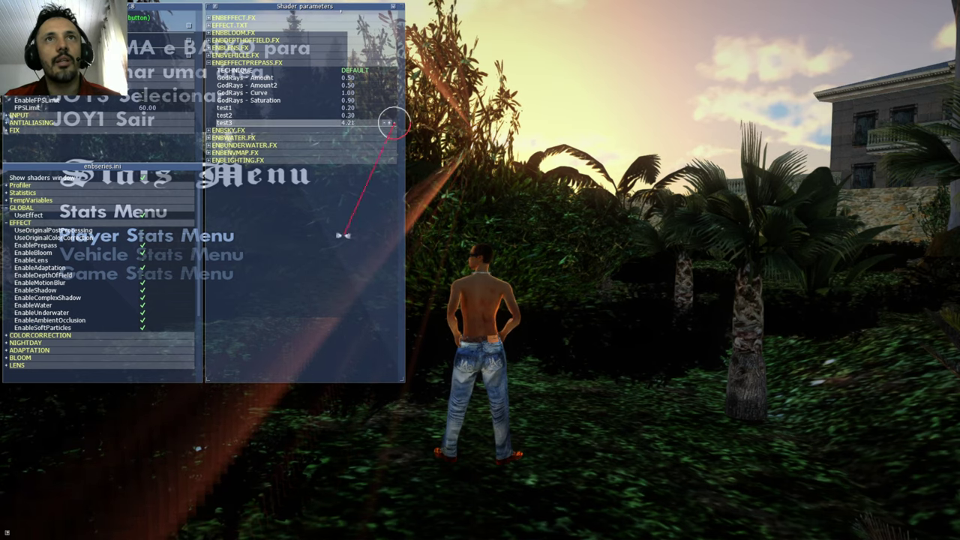
Try lower and higher test3 values and restore the parameter to 5.00
drag(343, 235, 264, 191)
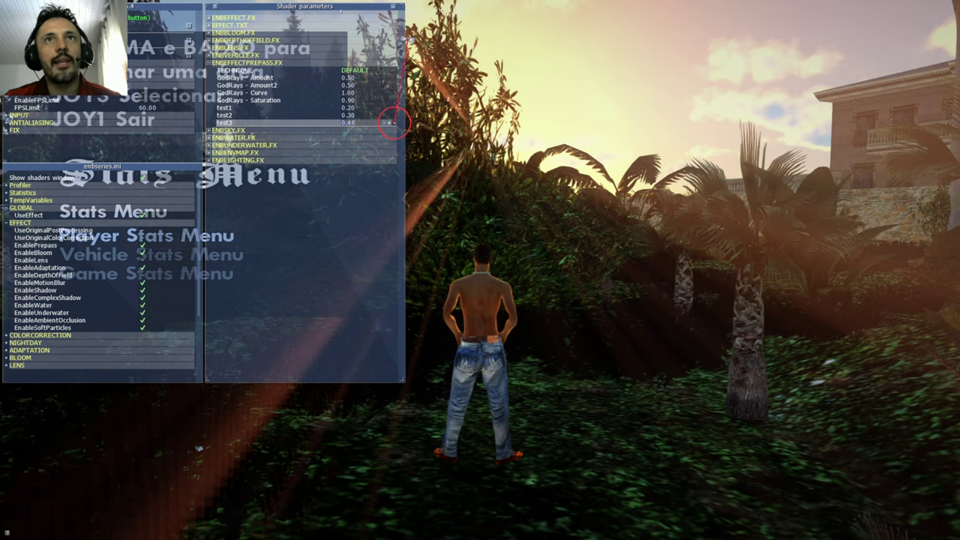
drag(406, 36, 455, 28)
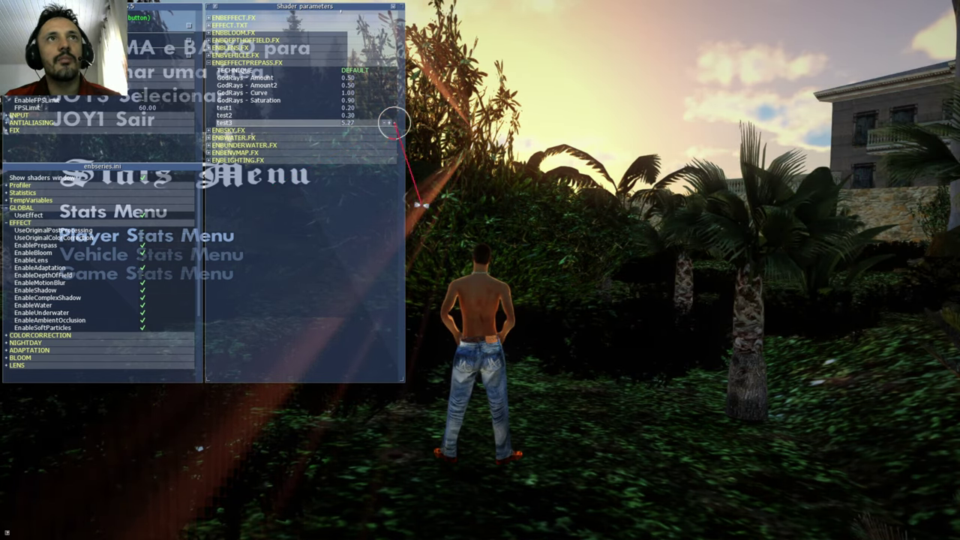
drag(356, 223, 388, 123)
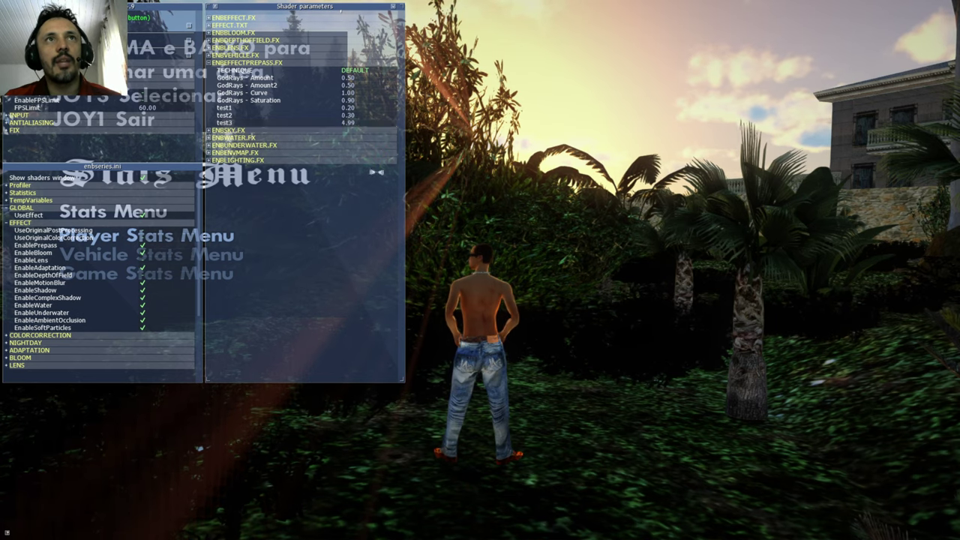
click(387, 130)
click(391, 123)
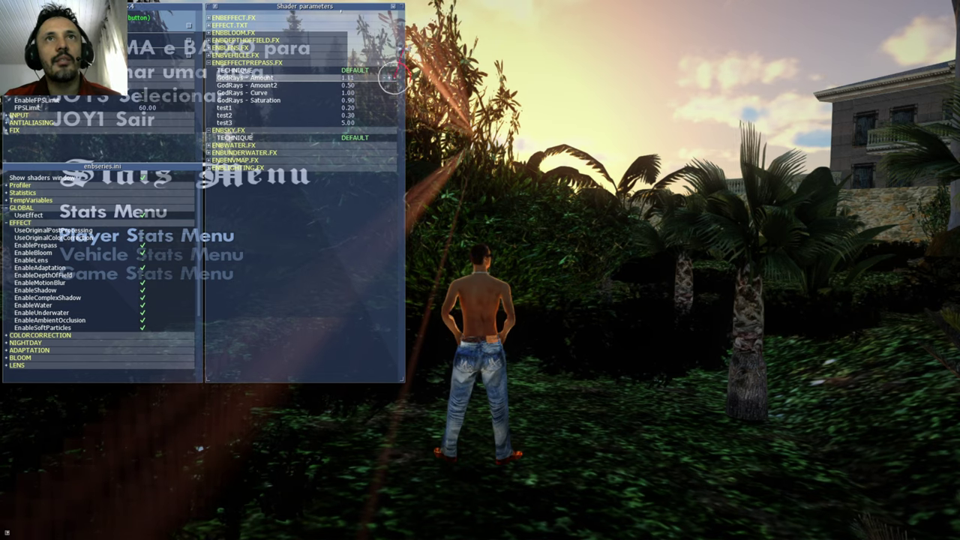
Raise GodRays Amount to 1.00 and GodRays Amount2 to 1.97
drag(403, 59, 424, 36)
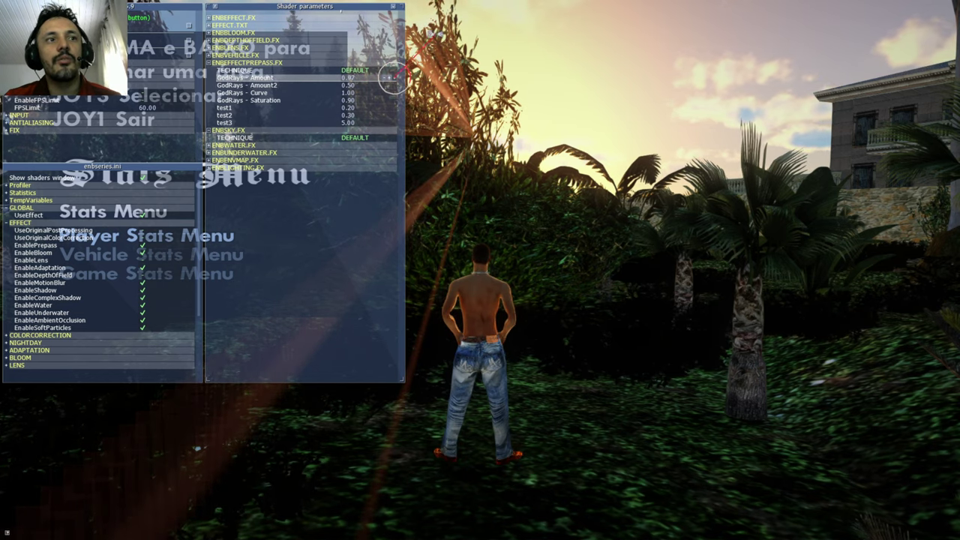
drag(442, 86, 415, 17)
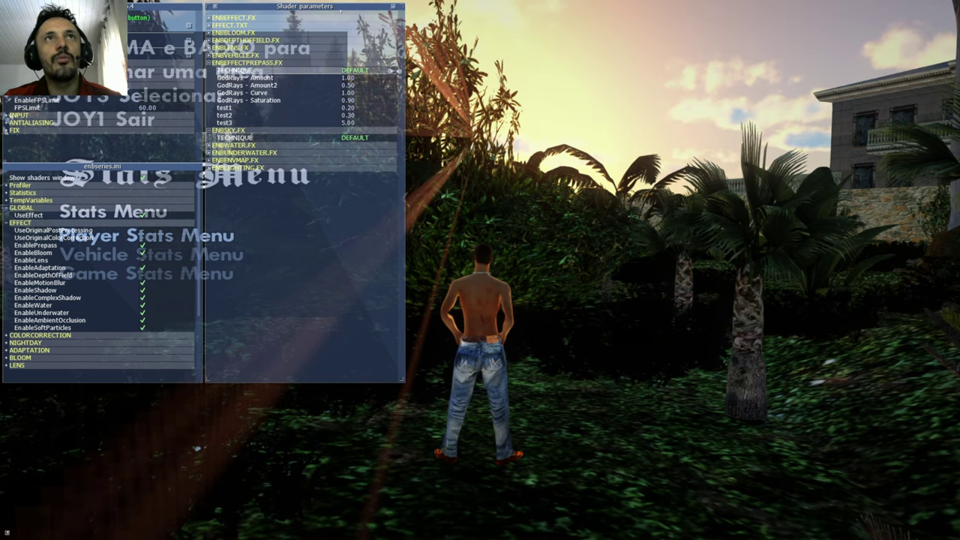
drag(390, 85, 341, 23)
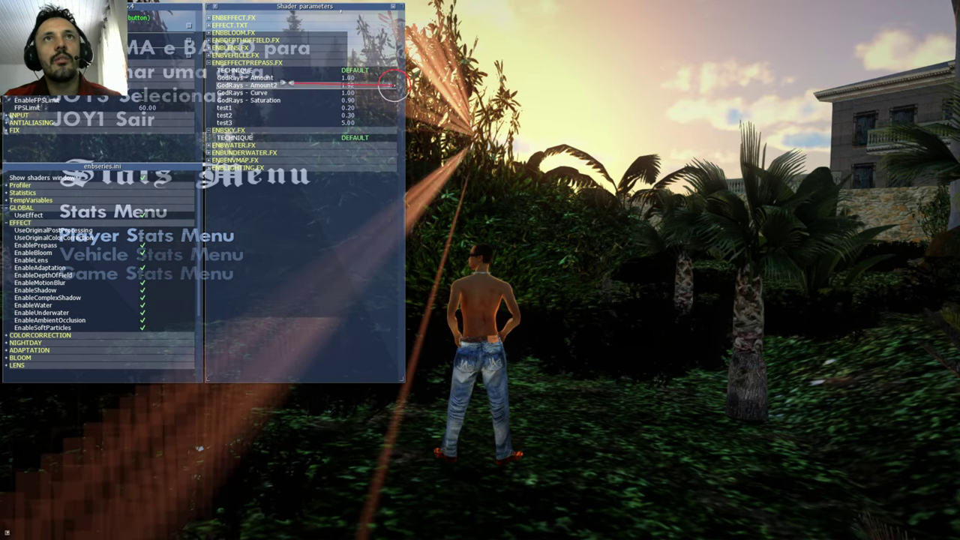
drag(393, 83, 391, 90)
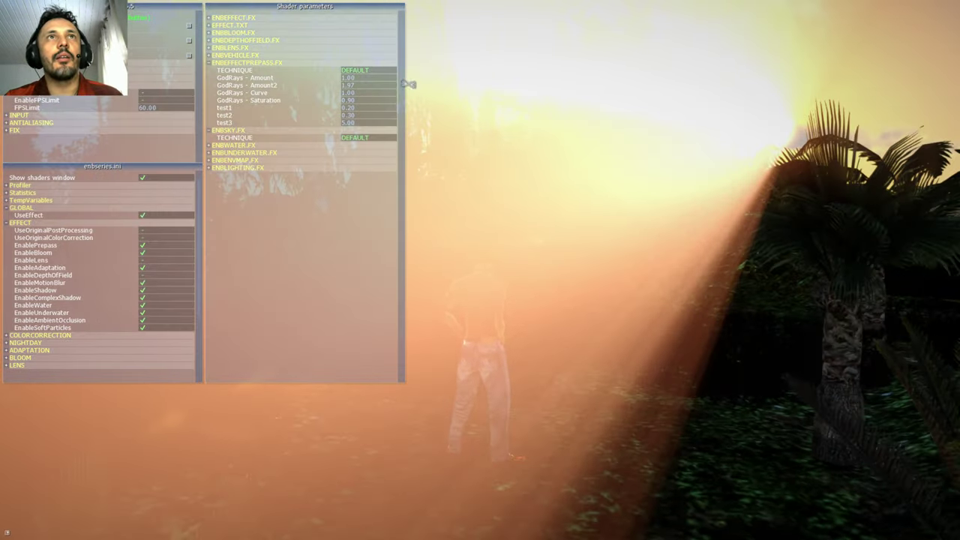
Lower GodRays Amount2 to 0.26 and GodRays Amount to 0.25
drag(390, 84, 387, 14)
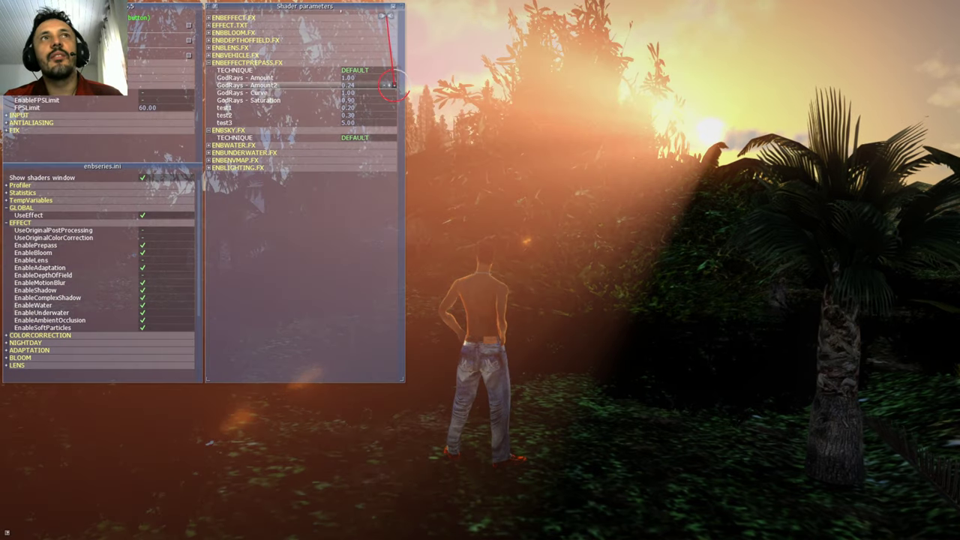
drag(391, 78, 359, 114)
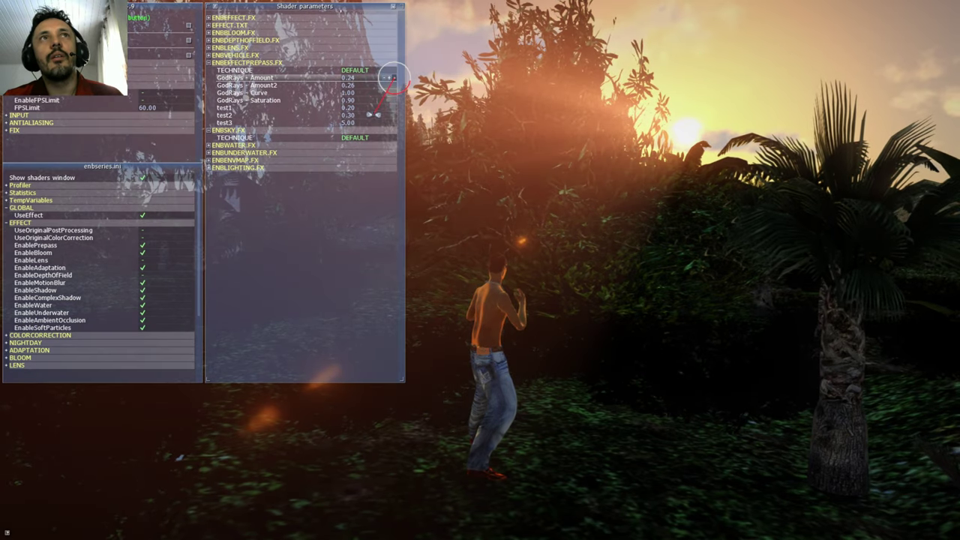
click(389, 76)
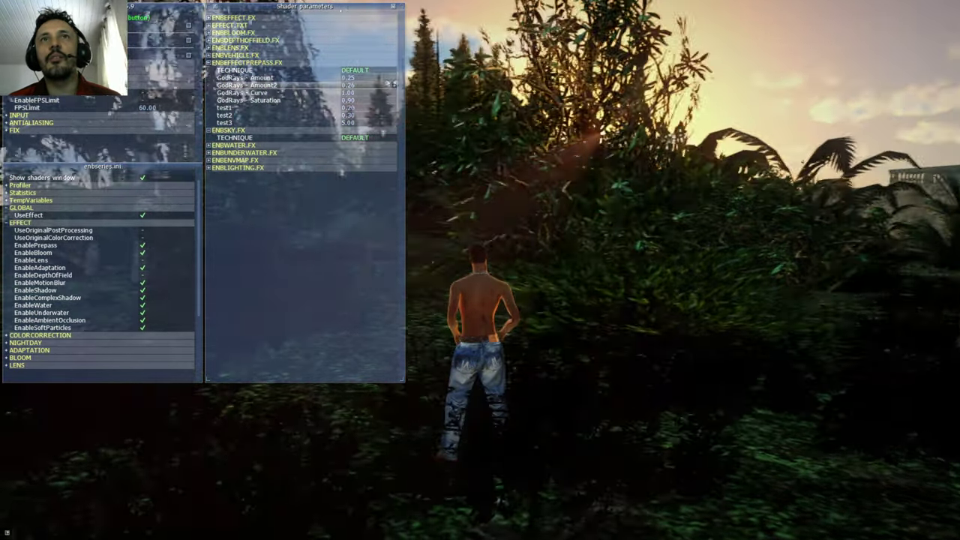
Walk the character through the vegetation to examine the sun rays with the adjusted god ray settings
key(w)
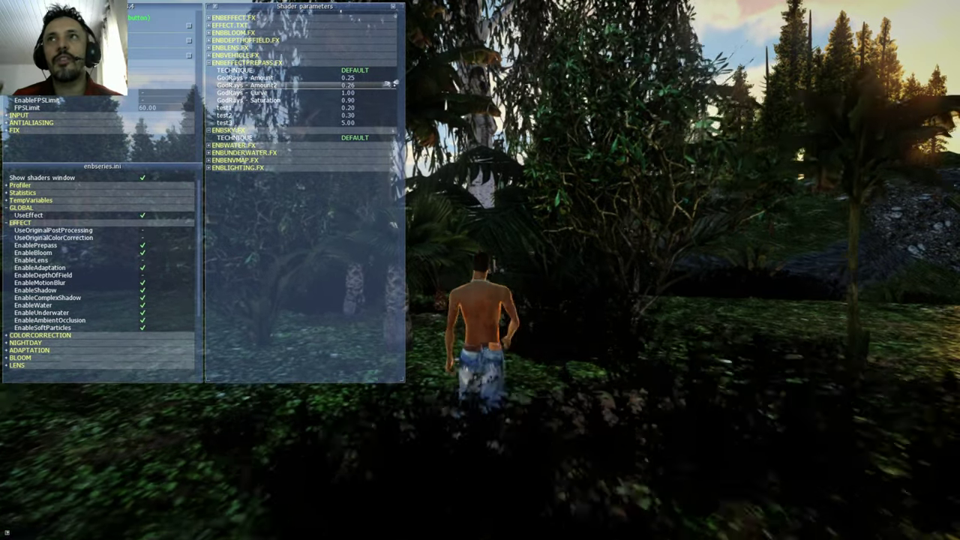
key(w)
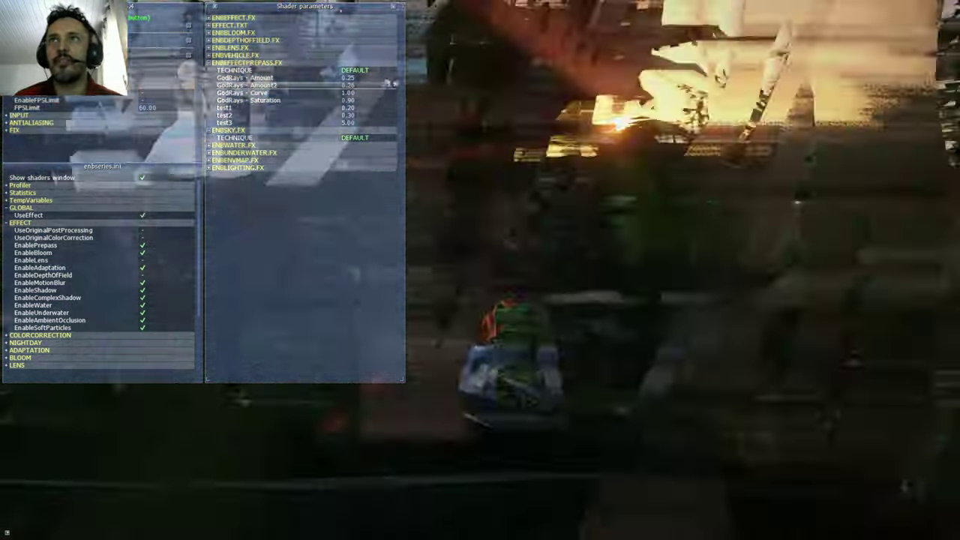
key(w)
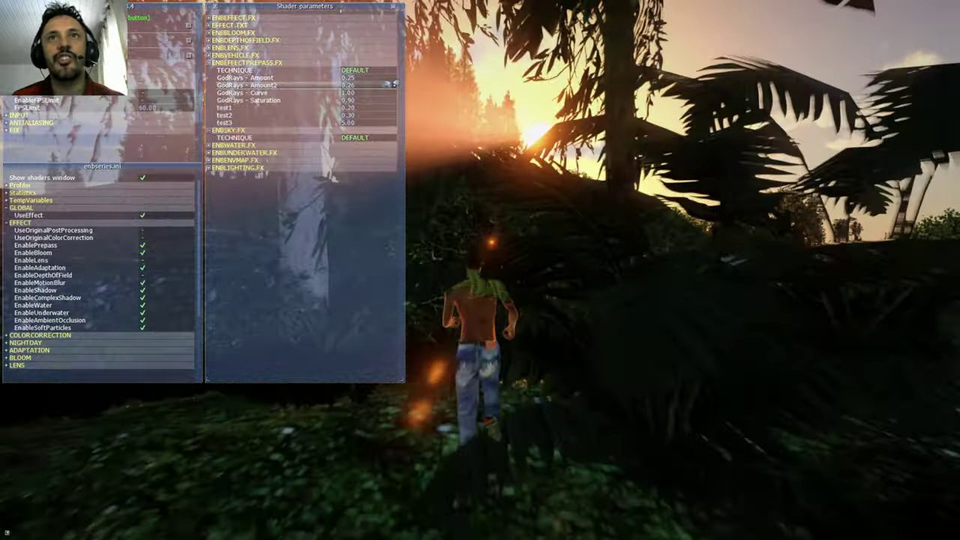